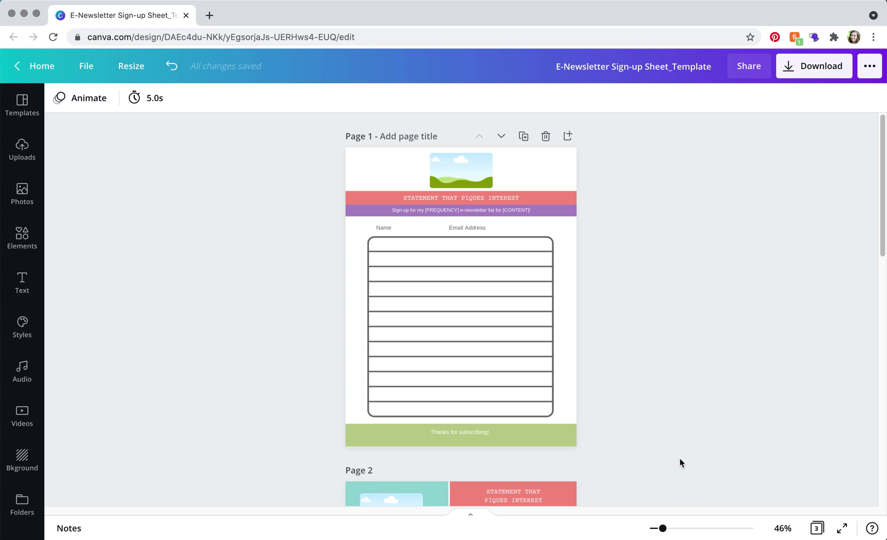
Scroll down past pages 1 and 2 to show page 3's Name/Email form and List 1/List 2 checkboxes
scroll(633, 375, "down", 5)
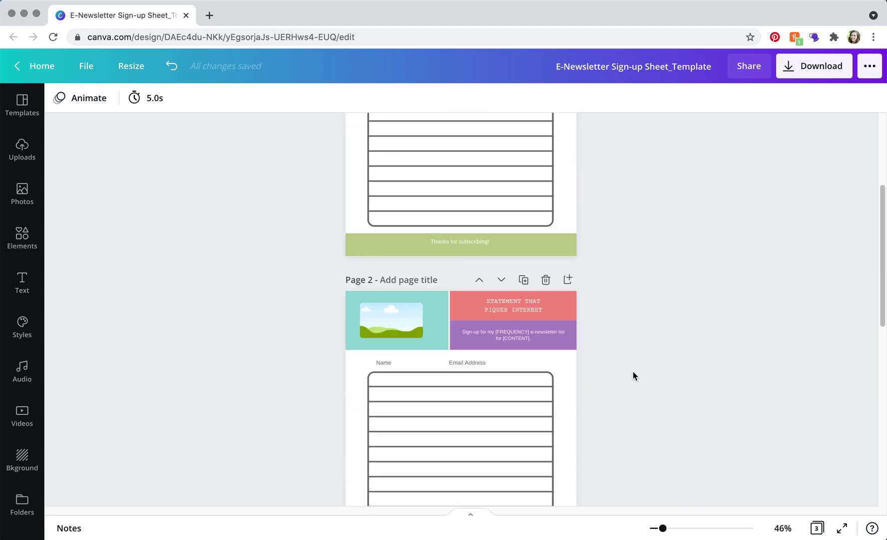
scroll(633, 372, "down", 7)
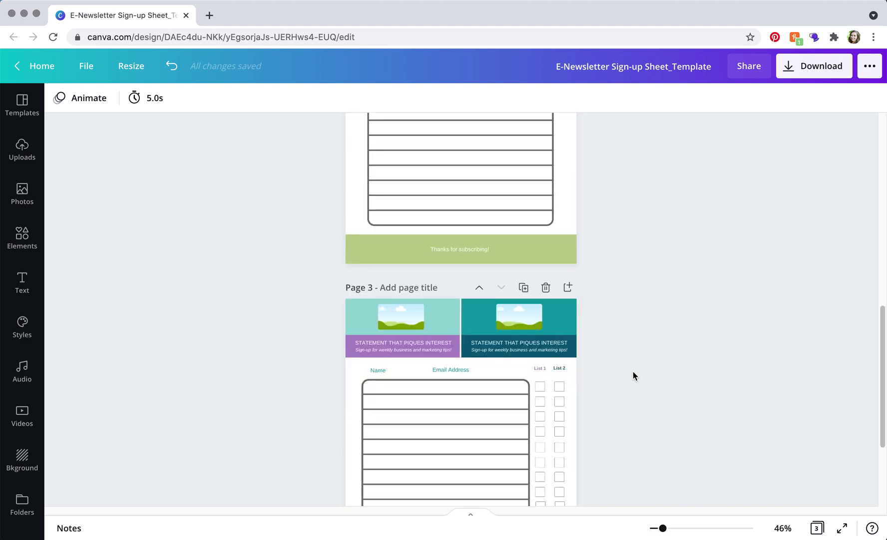
scroll(633, 375, "down", 1)
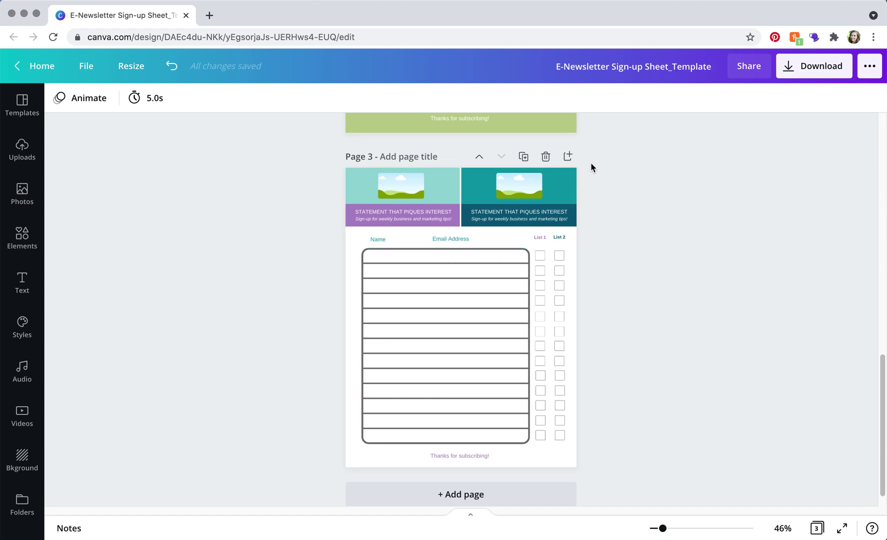
Delete page 3's right header column and stretch the teal and purple blocks to full page width
left_click_drag(591, 162, 512, 218)
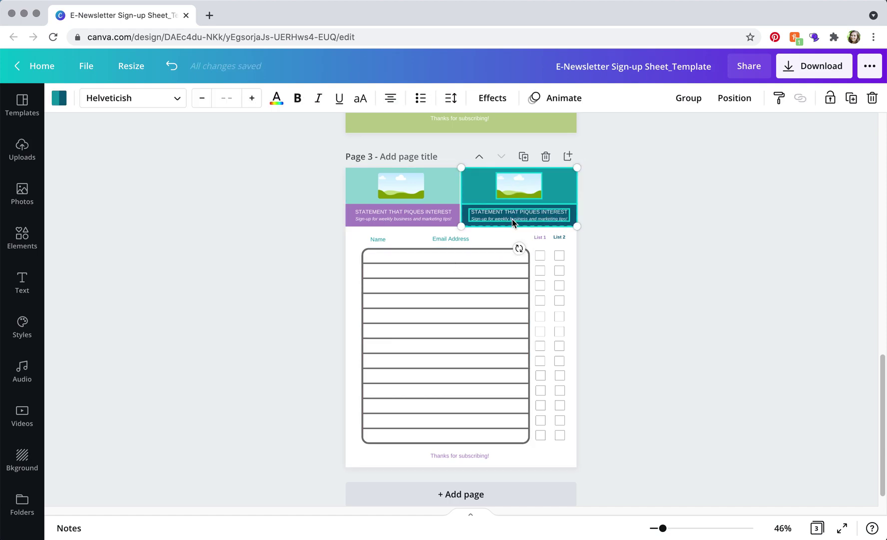
key("Delete")
left_click(448, 191)
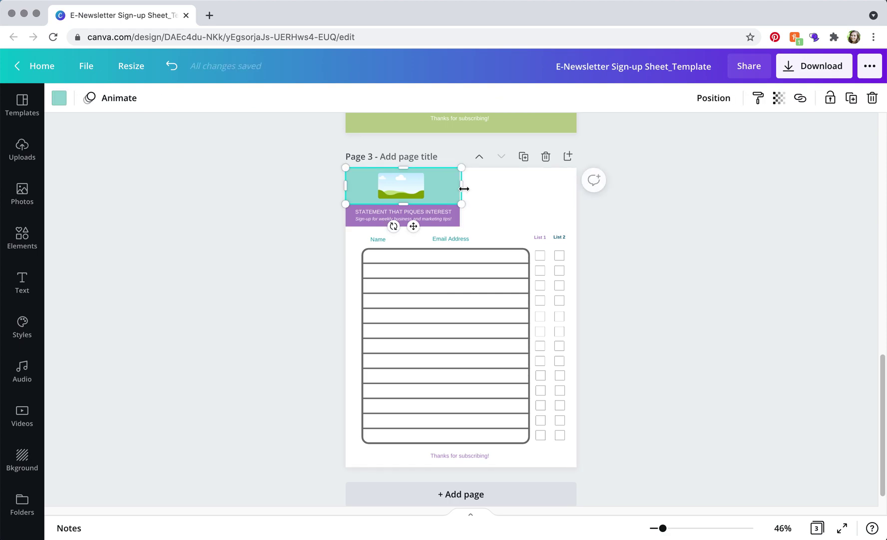
left_click_drag(462, 187, 578, 192)
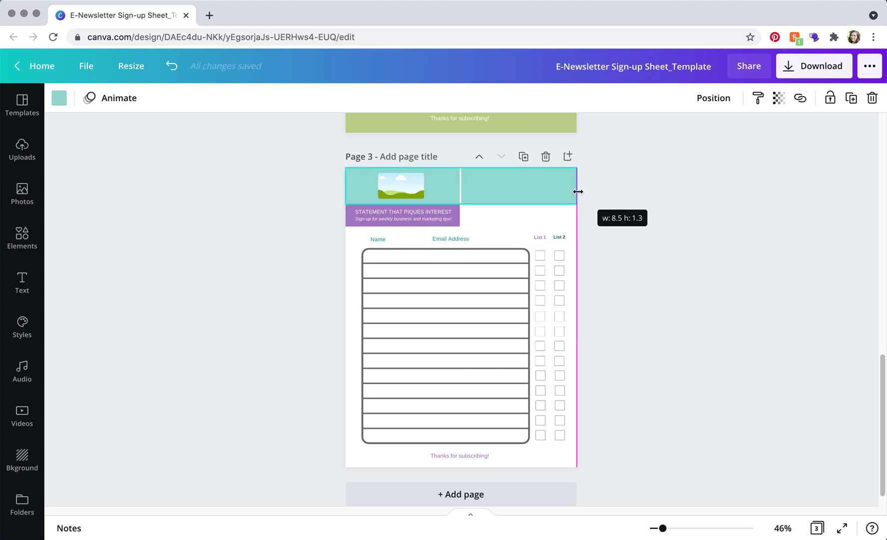
left_click(395, 225)
left_click_drag(461, 215, 577, 213)
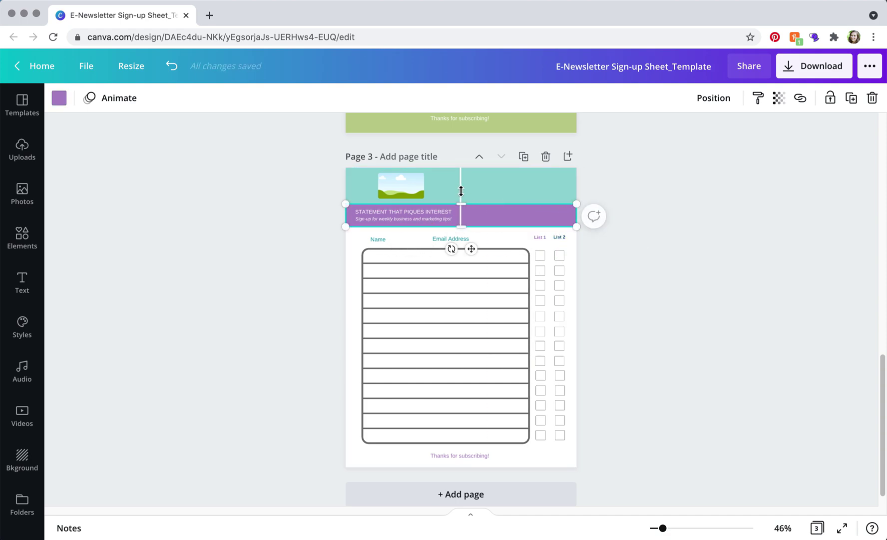
Remove the header's vertical divider and centre the statement text and header image
left_click(461, 189)
key("Delete")
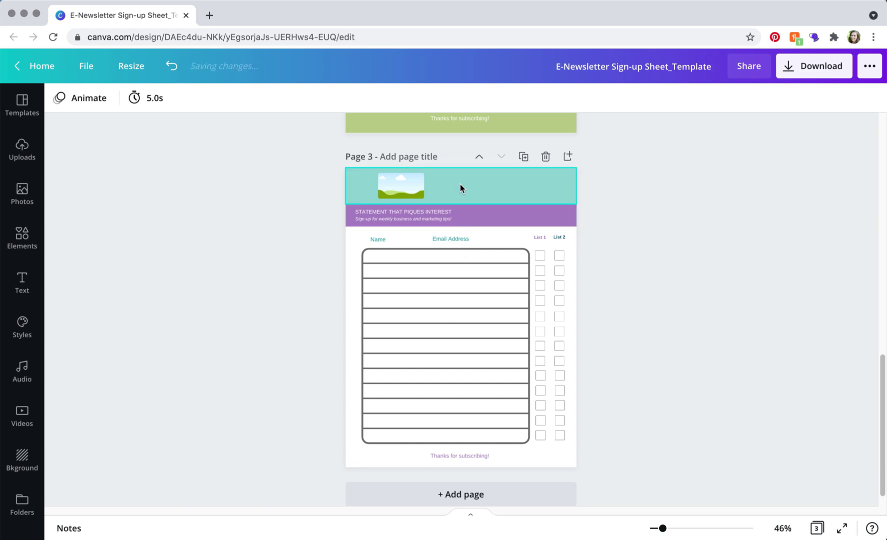
left_click_drag(438, 212, 493, 213)
left_click_drag(404, 182, 464, 184)
Compare against page 2's header and return page 3's header to its two-column teal and purple layout
scroll(706, 224, "up", 8)
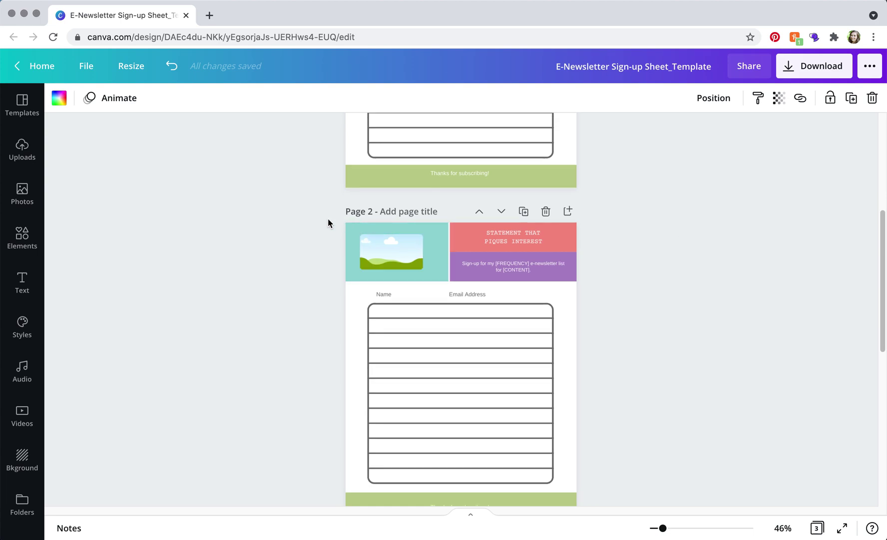
left_click_drag(328, 223, 596, 281)
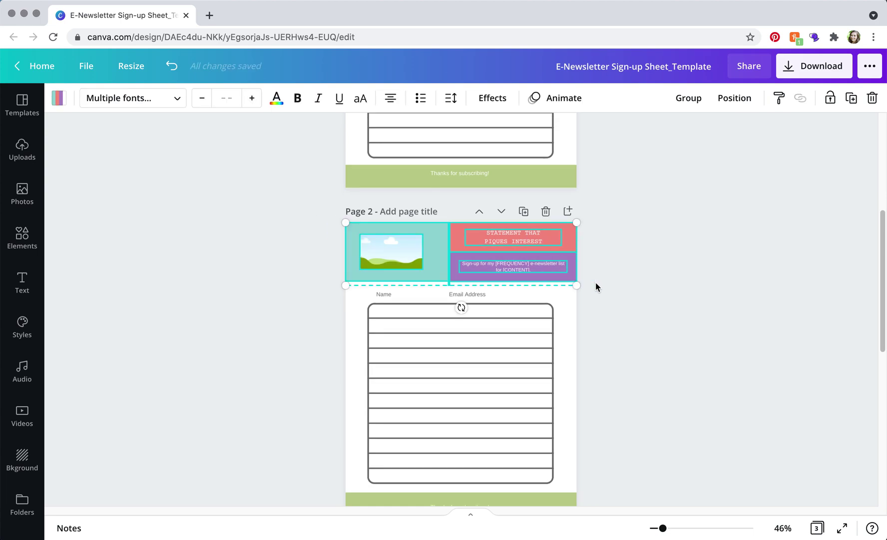
scroll(595, 281, "down", 5)
scroll(596, 282, "down", 3)
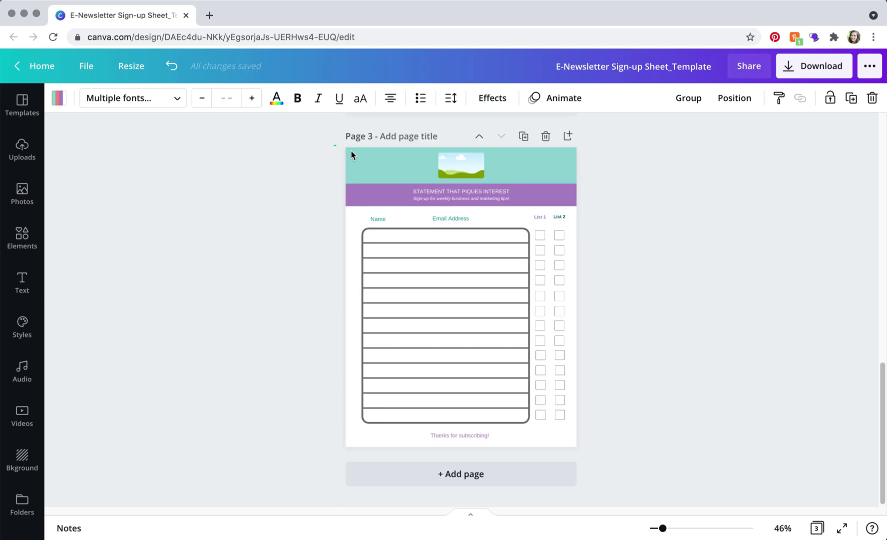
left_click_drag(334, 145, 573, 202)
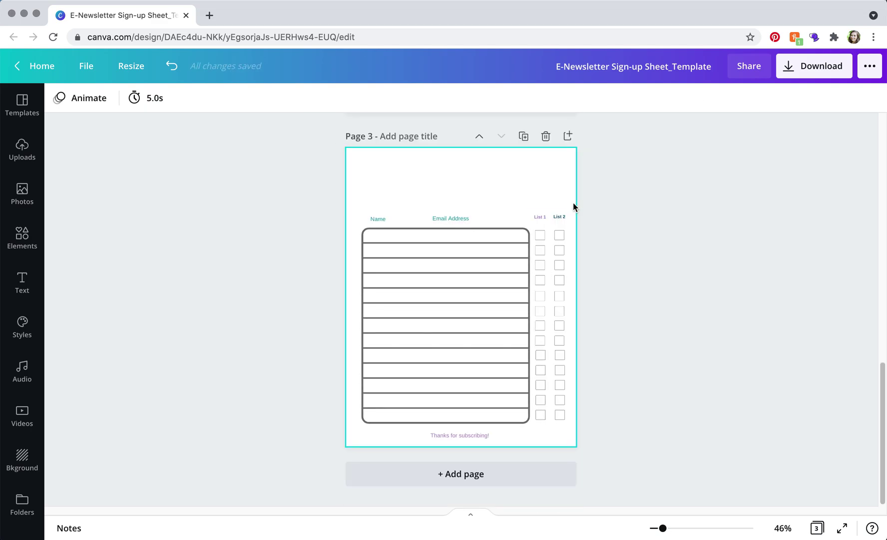
left_click(650, 197)
scroll(674, 440, "up", 1)
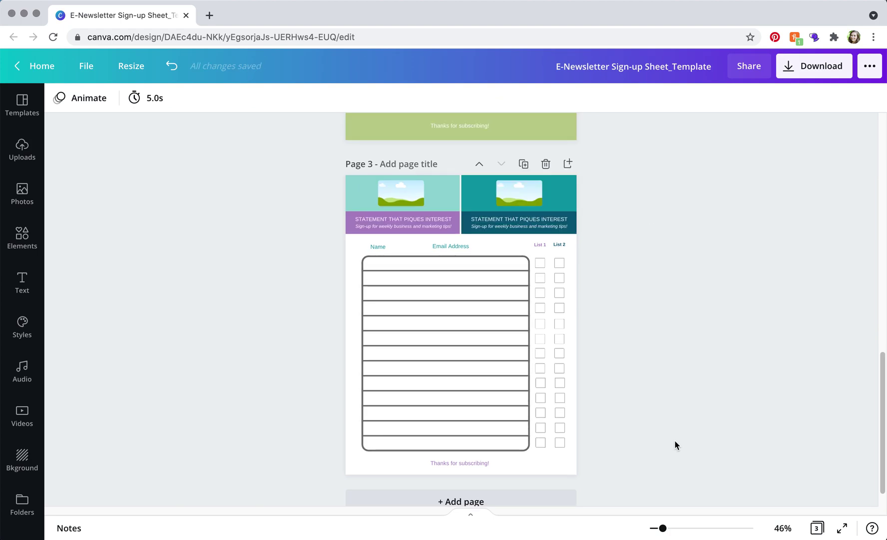
Ungroup page 3's sign-up table and narrow its outer border box to 5.8 wide
left_click(529, 344)
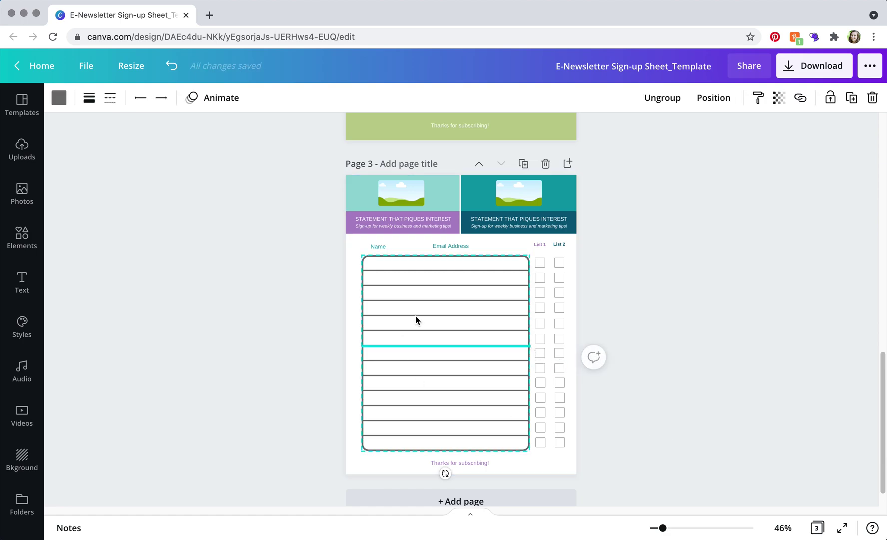
left_click(674, 101)
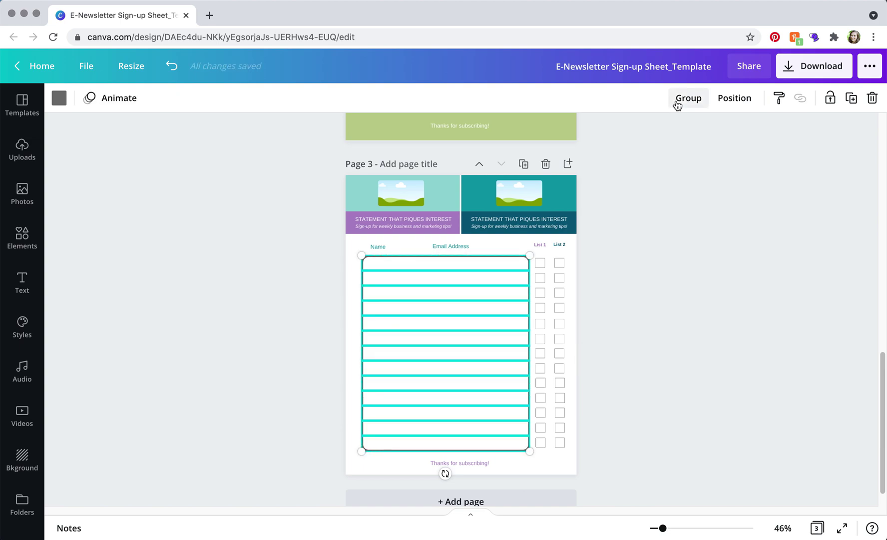
left_click(683, 342)
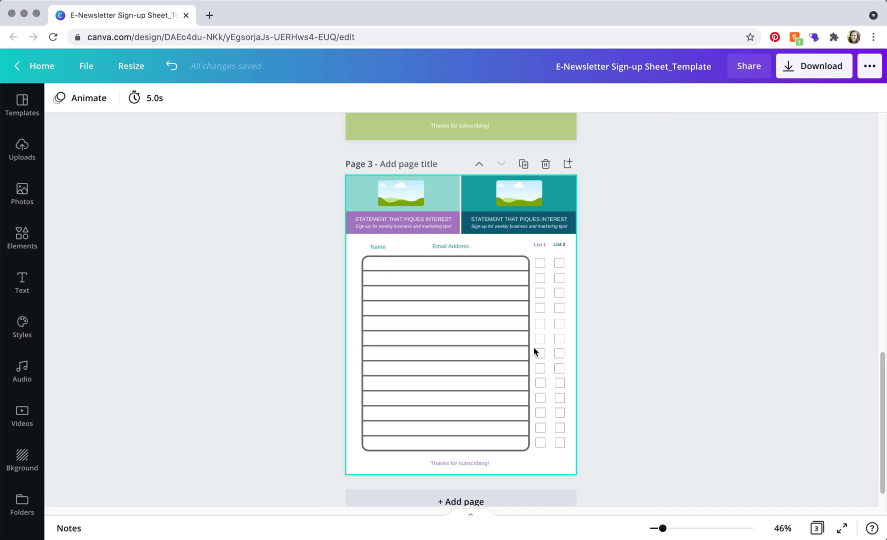
left_click(515, 256)
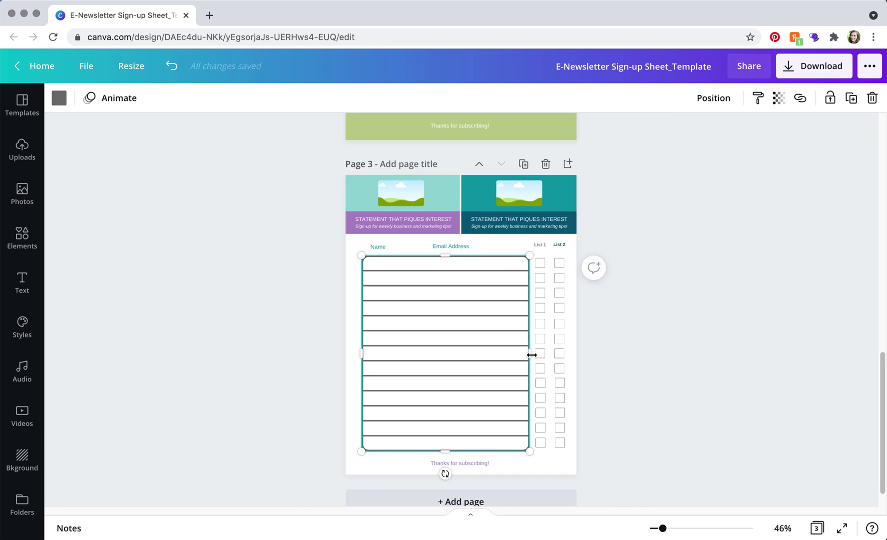
left_click_drag(532, 354, 518, 356)
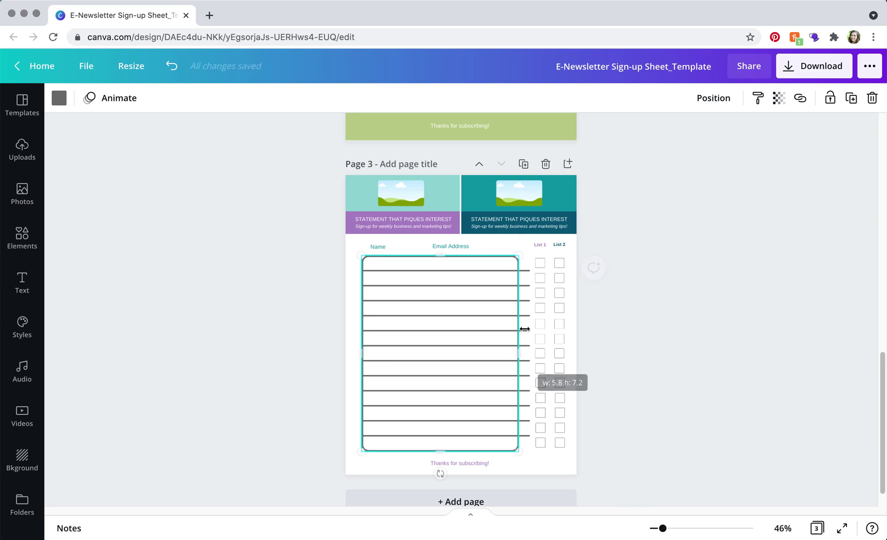
left_click(698, 335)
Shorten the table's top two row lines to match the narrower border
left_click(523, 270)
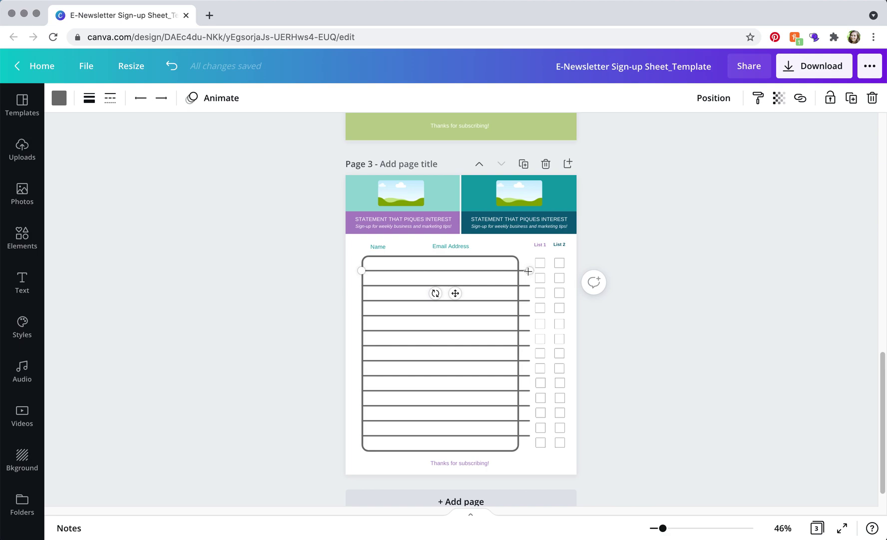
mouse_move(528, 271)
left_mouse_down()
mouse_move(519, 271)
mouse_move(519, 285)
left_mouse_up()
left_click(525, 286)
left_click(646, 295)
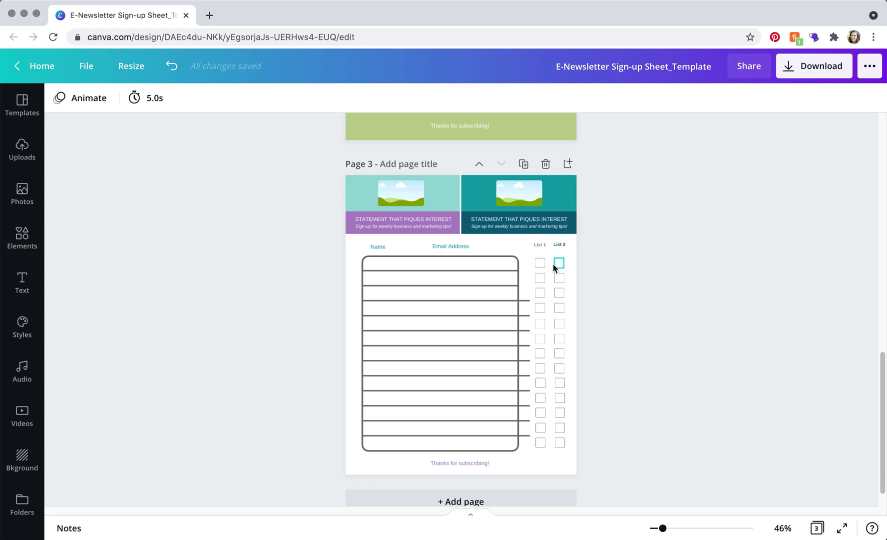
Duplicate the List 2 checkbox column and place the copy beside the table, left of List 1
left_click_drag(529, 239, 546, 454)
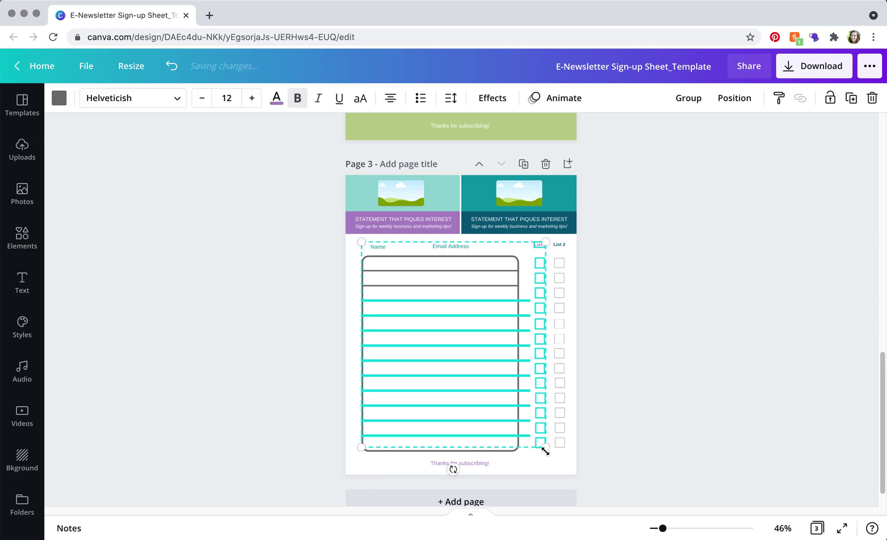
left_click(303, 375)
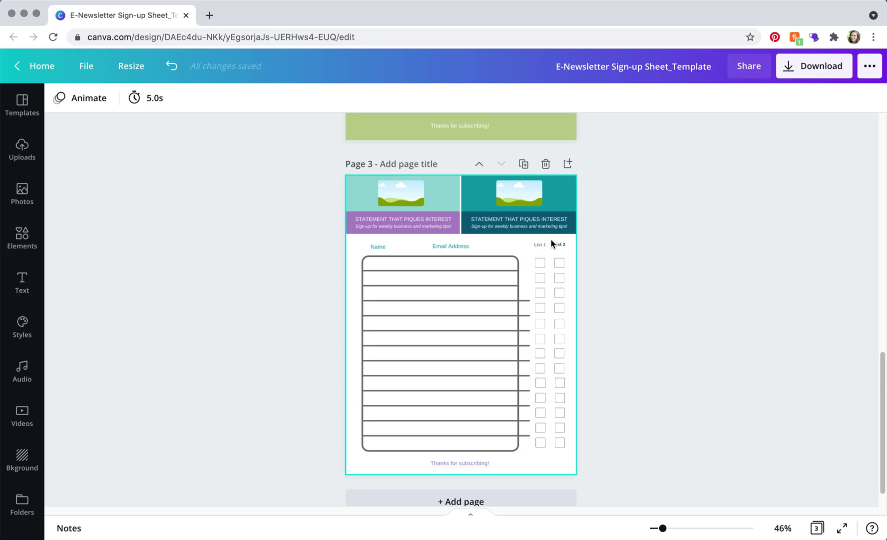
left_click_drag(551, 240, 570, 449)
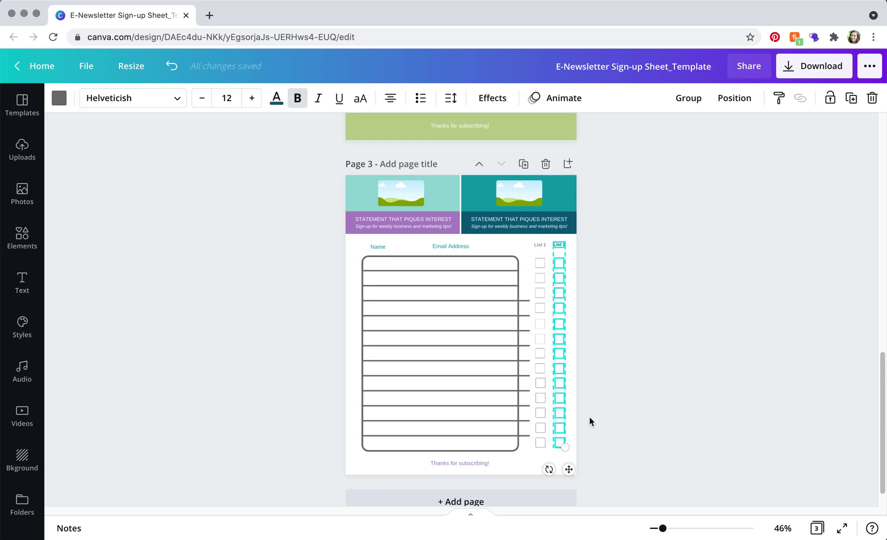
key("super+d")
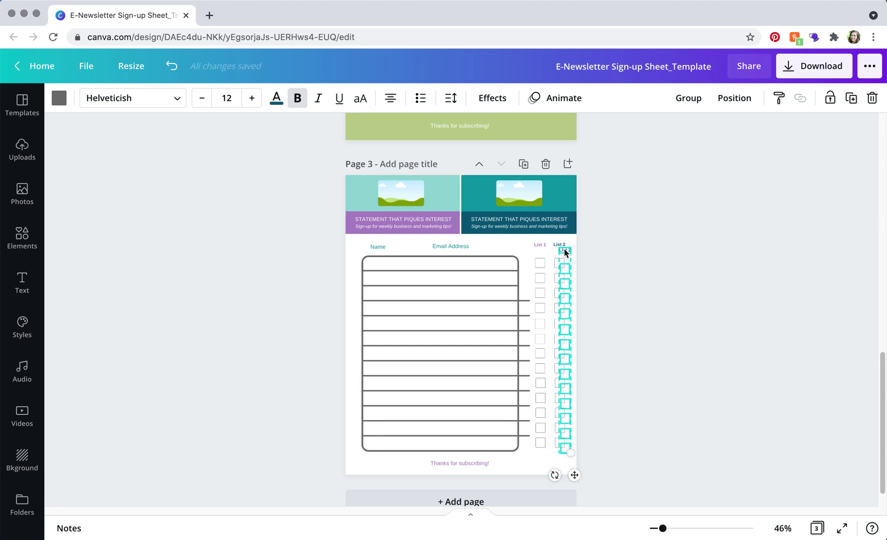
left_click_drag(564, 247, 525, 244)
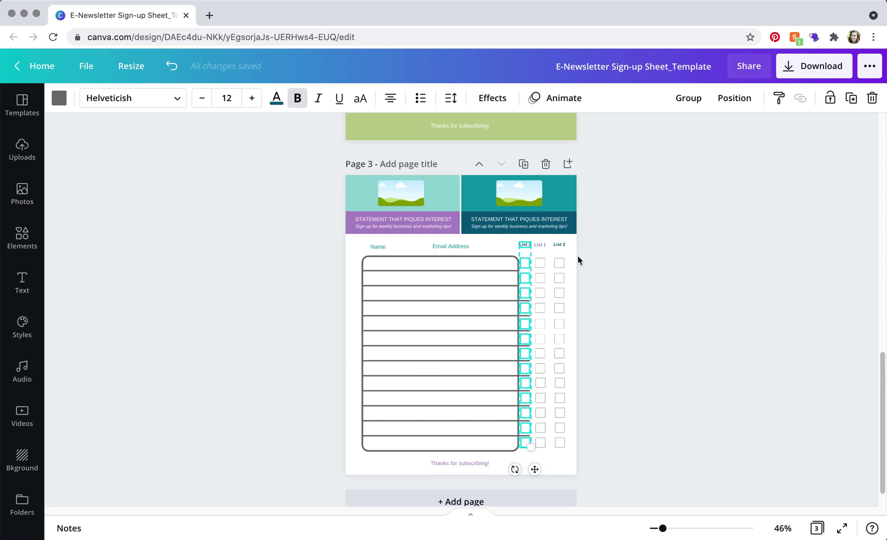
left_click(605, 276)
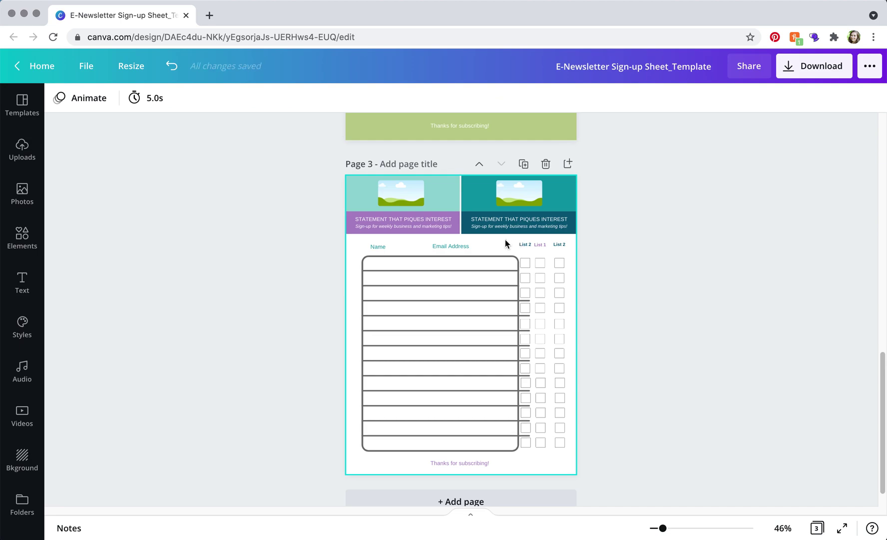
Select the table and checkbox columns, then undo the extra column and table narrowing
left_click_drag(505, 239, 567, 465)
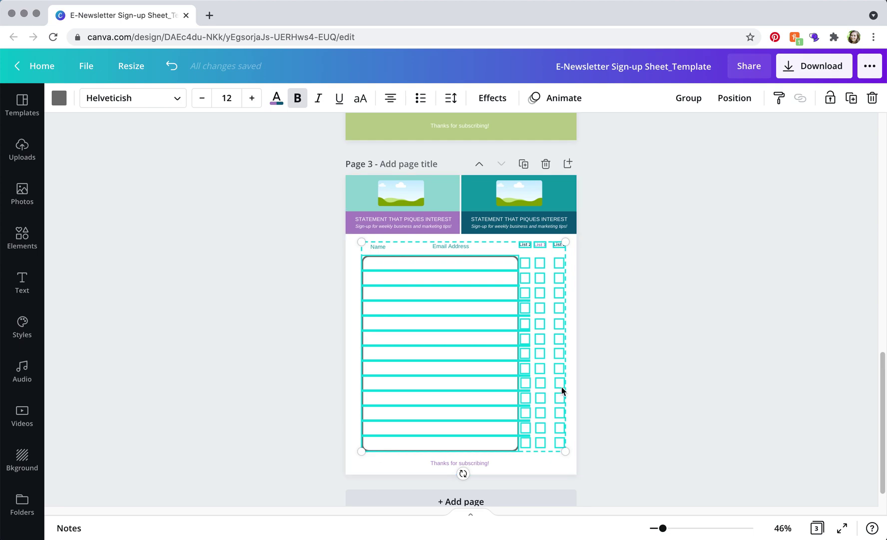
right_click(545, 338)
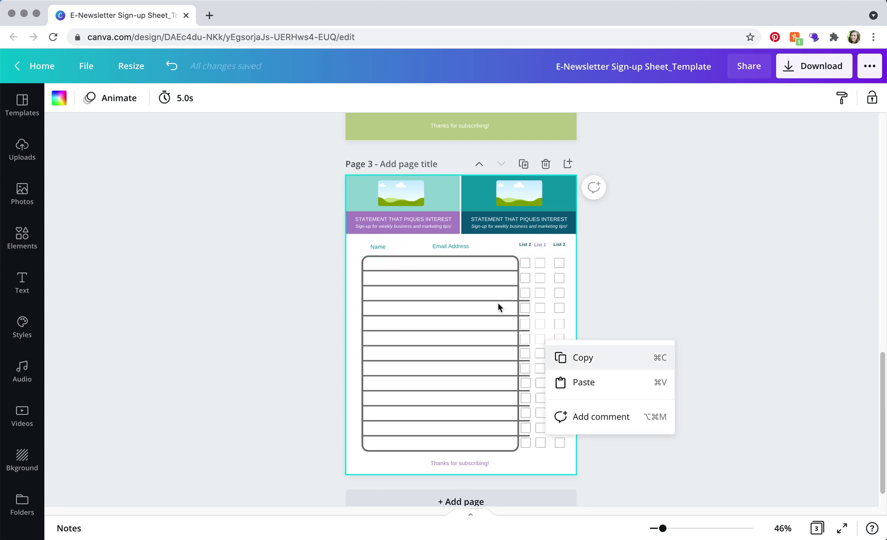
left_click(496, 247)
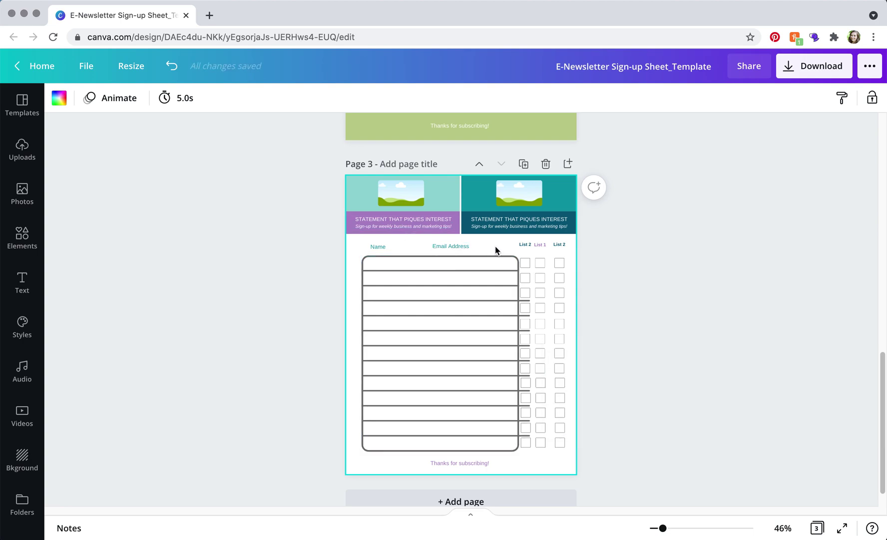
right_click(495, 246)
left_click(485, 249)
key("super+z")
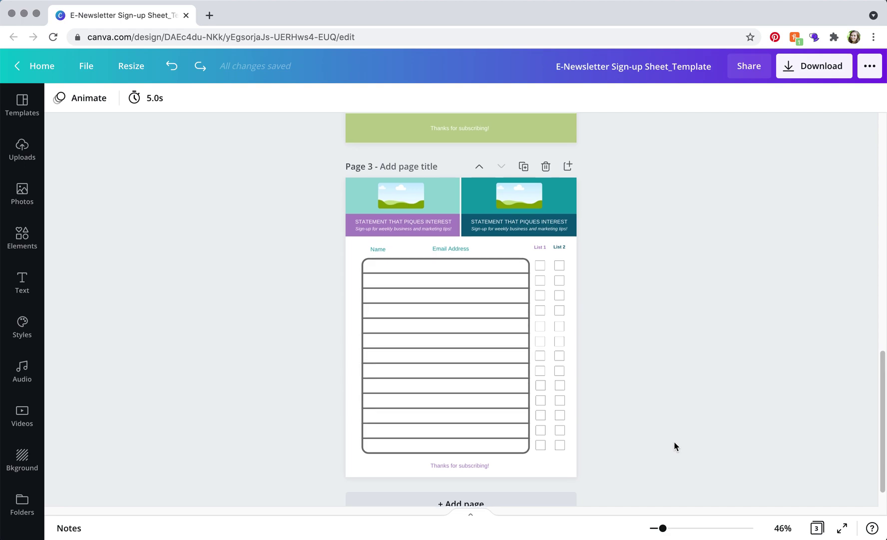
Scroll up to show all of page 2 and select its teal header block
scroll(700, 422, "up", 5)
scroll(700, 422, "up", 5)
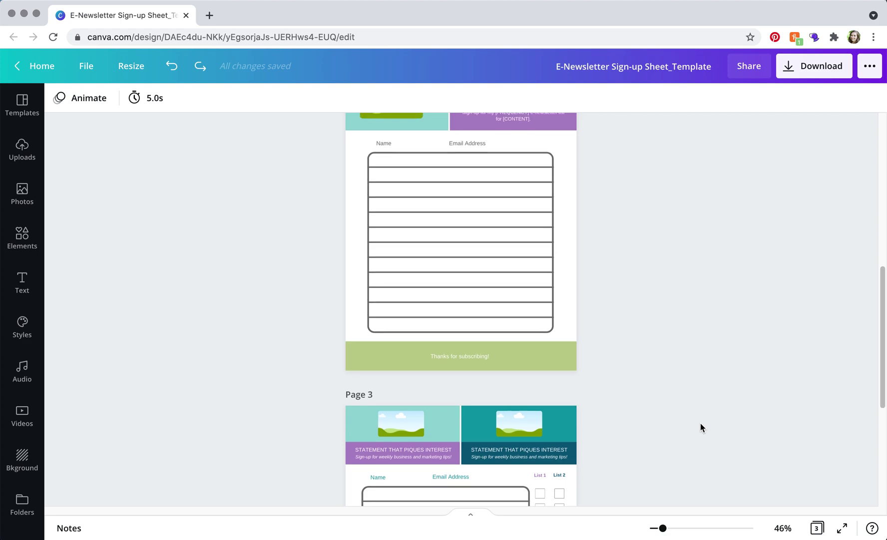
scroll(699, 425, "down", 1)
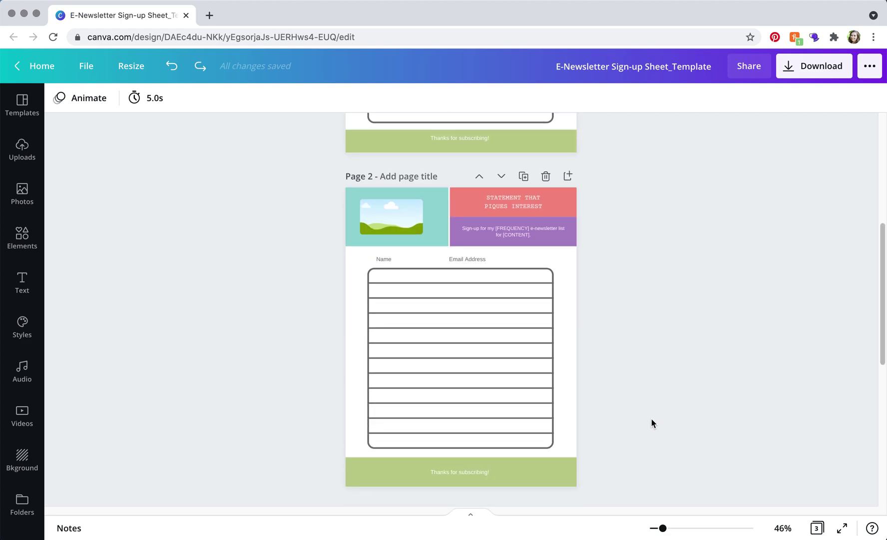
left_click(431, 199)
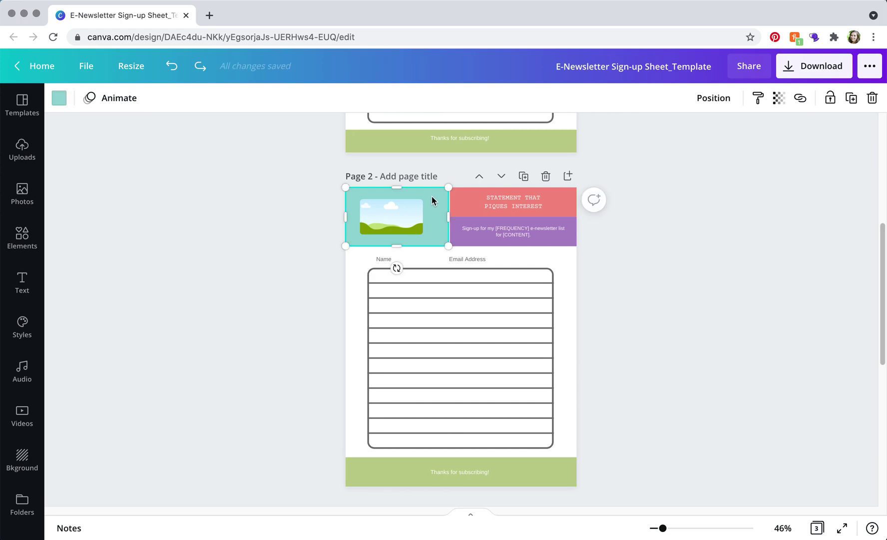
left_click(59, 98)
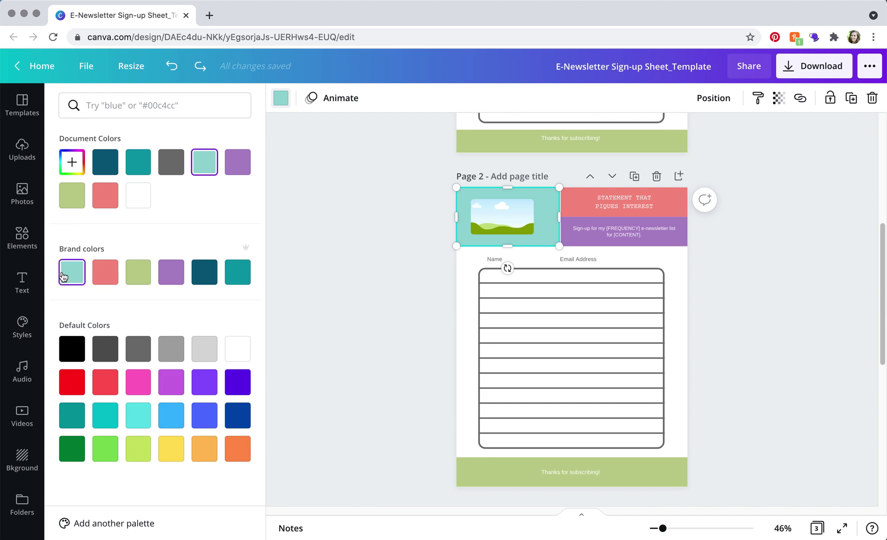
left_click(73, 163)
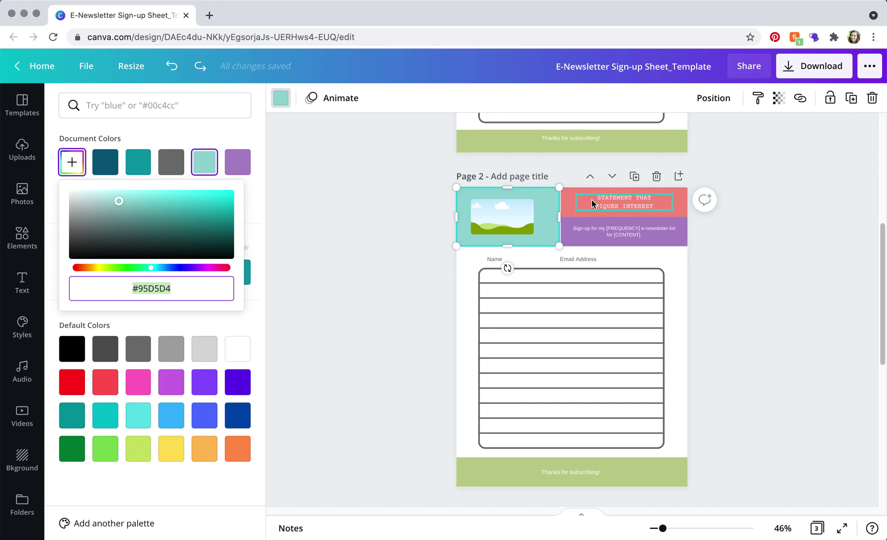
left_click(408, 266)
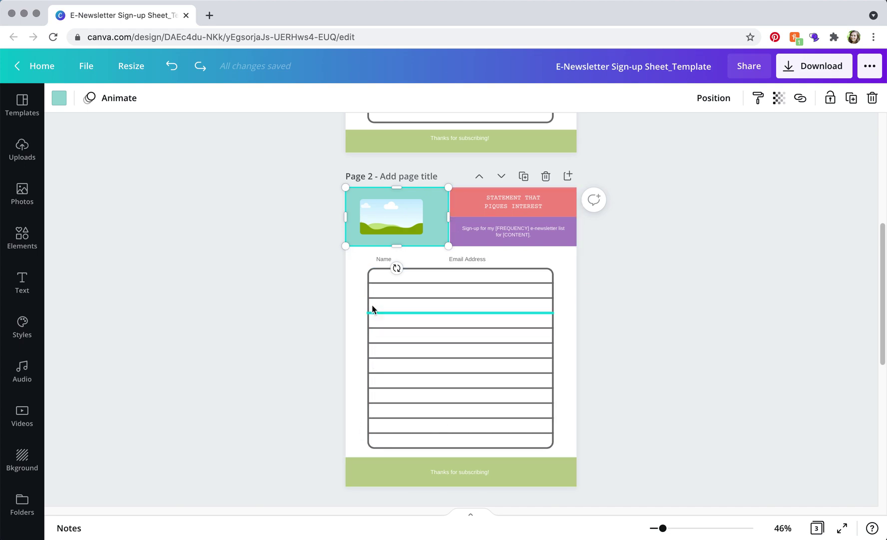
Change page 2's Email Address heading font to Montserrat
left_click(378, 328)
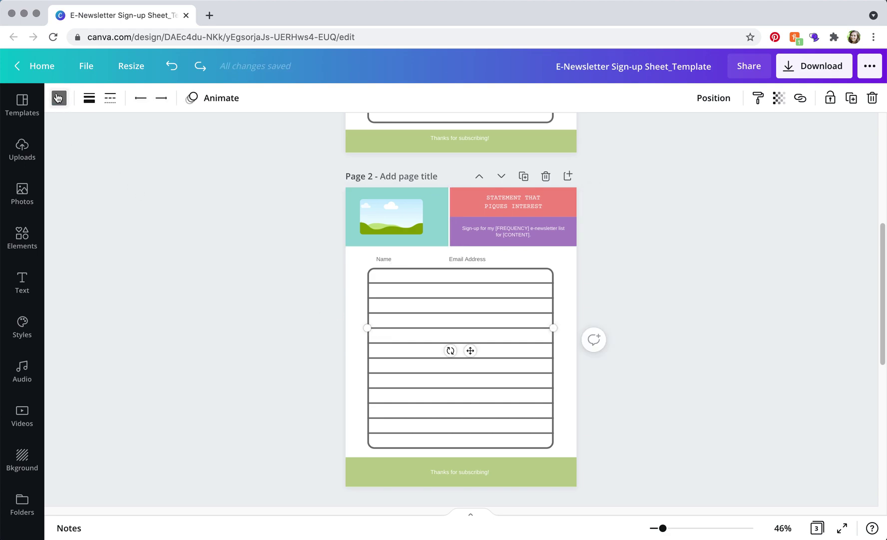
left_click(467, 259)
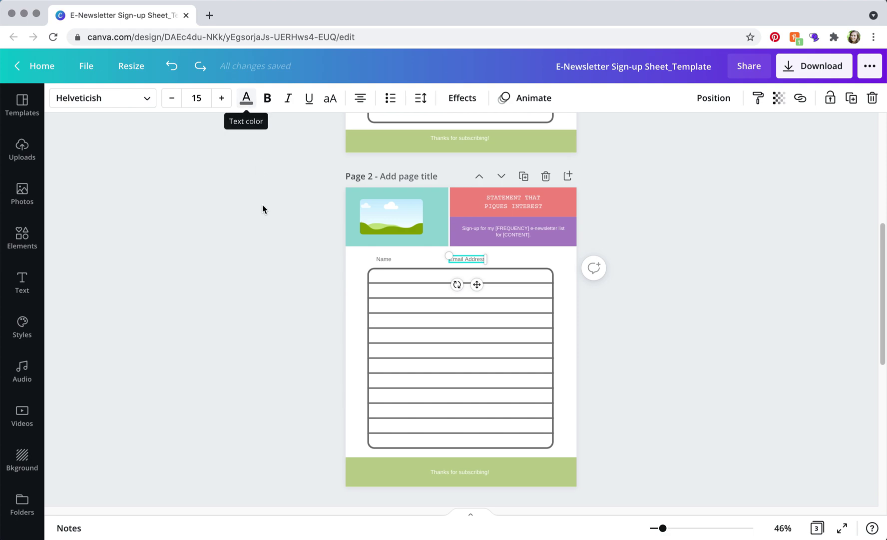
left_click(260, 262)
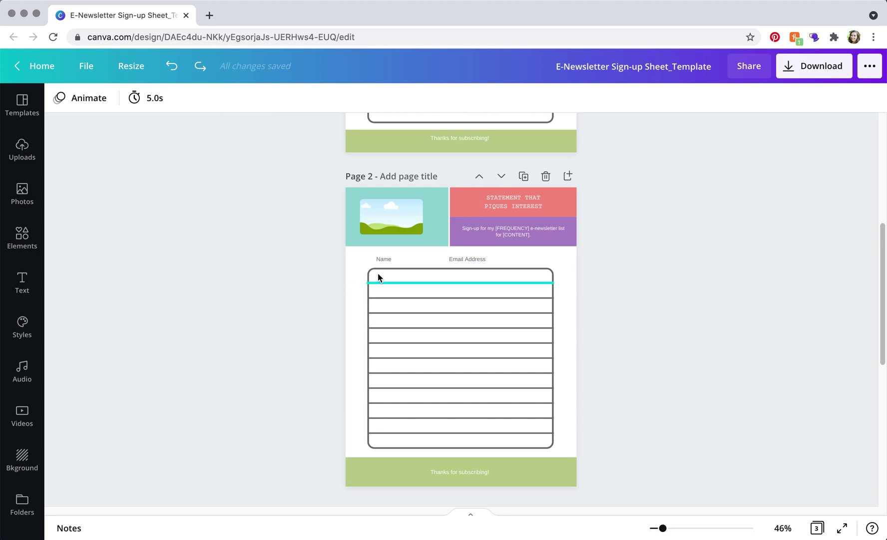
left_click(383, 259)
left_click(465, 259)
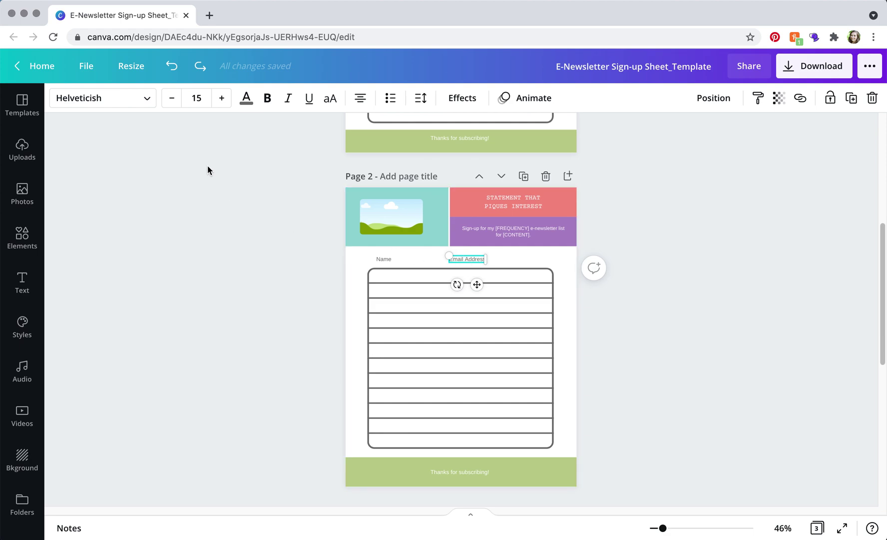
left_click(141, 100)
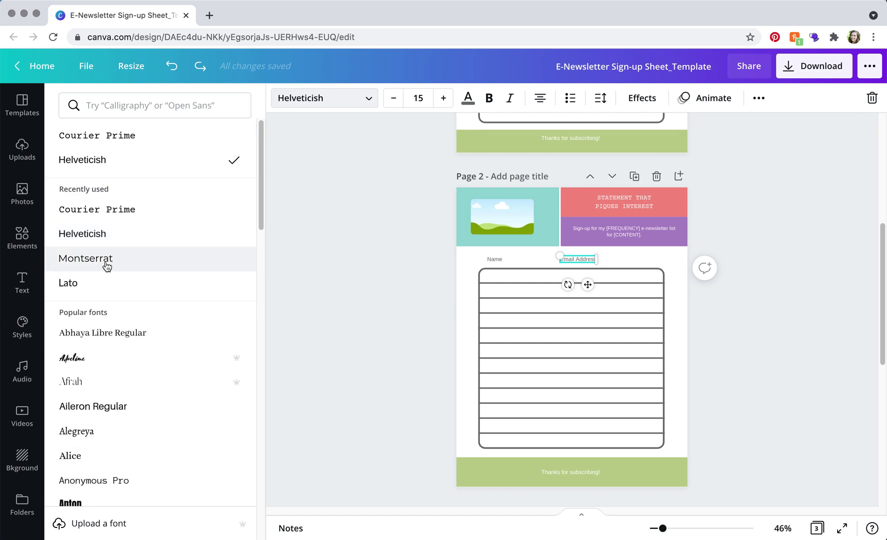
left_click(107, 265)
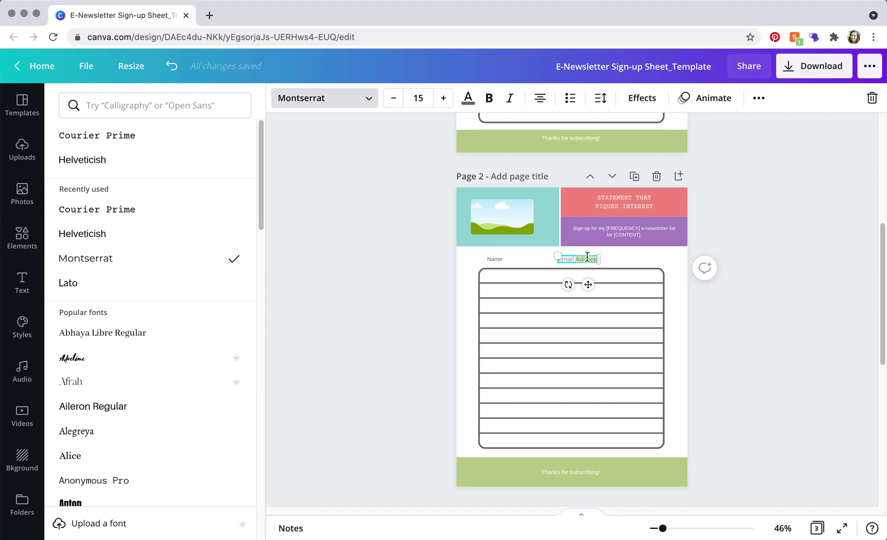
Undo an accidental shrink so the heading stays at size 15, then zoom page 2 to 95%
left_click_drag(593, 259, 583, 256)
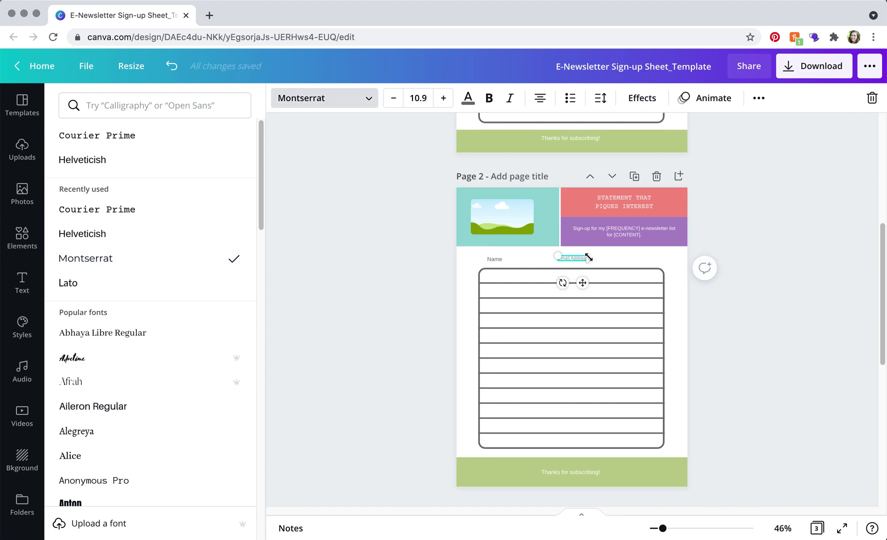
key("super+z")
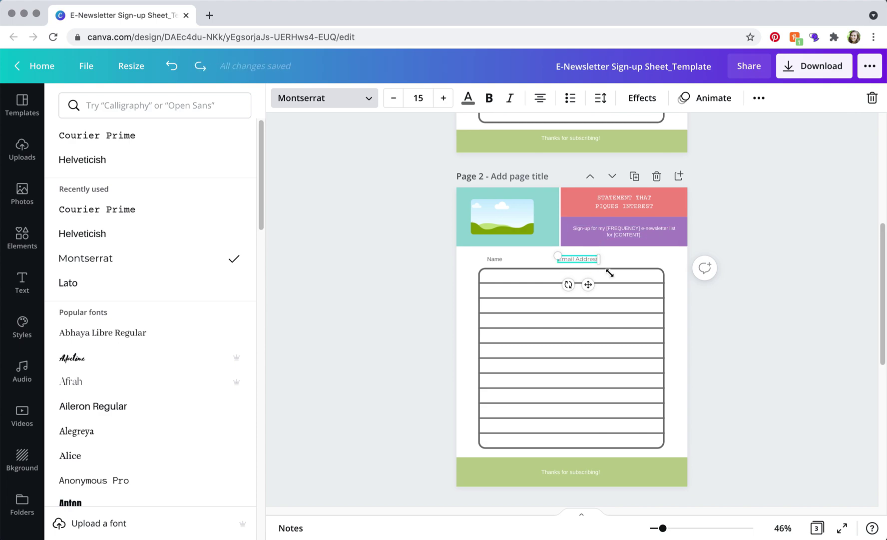
left_click_drag(669, 528, 686, 529)
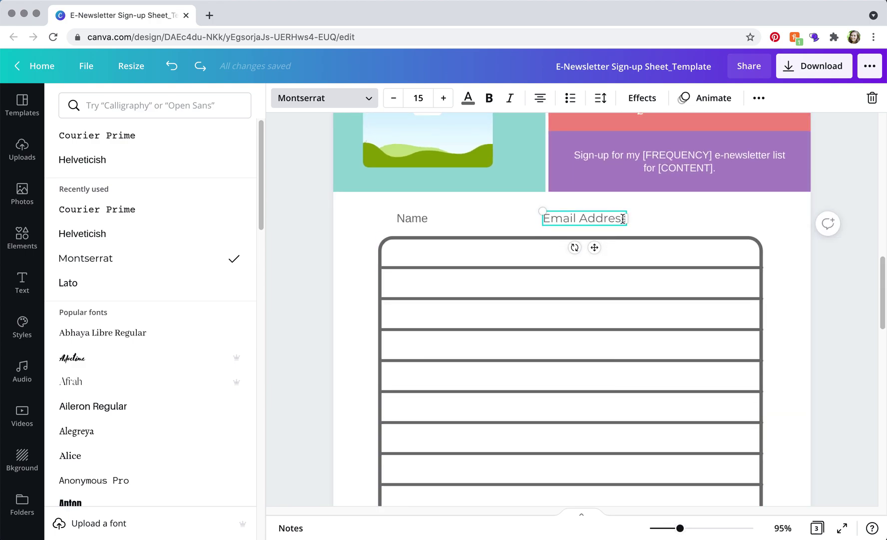
left_click_drag(619, 212, 69, 248)
left_click(291, 277)
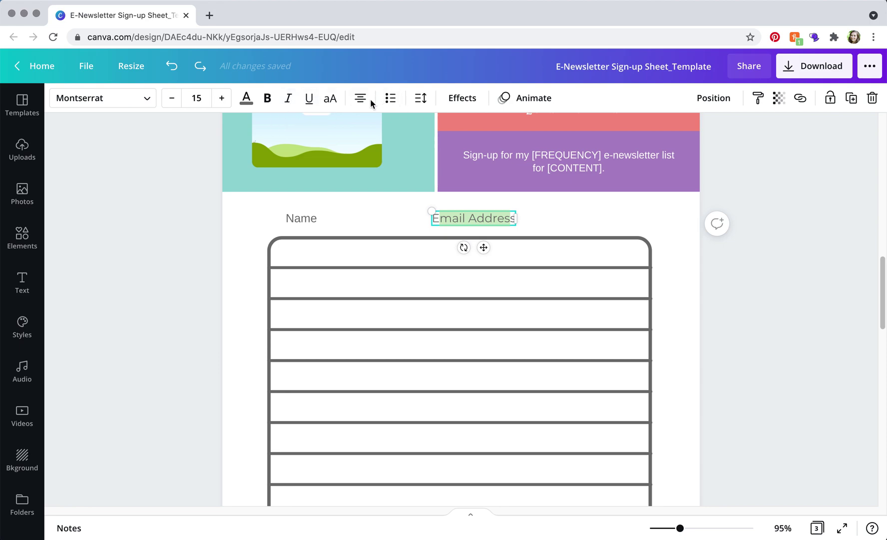
left_click(422, 99)
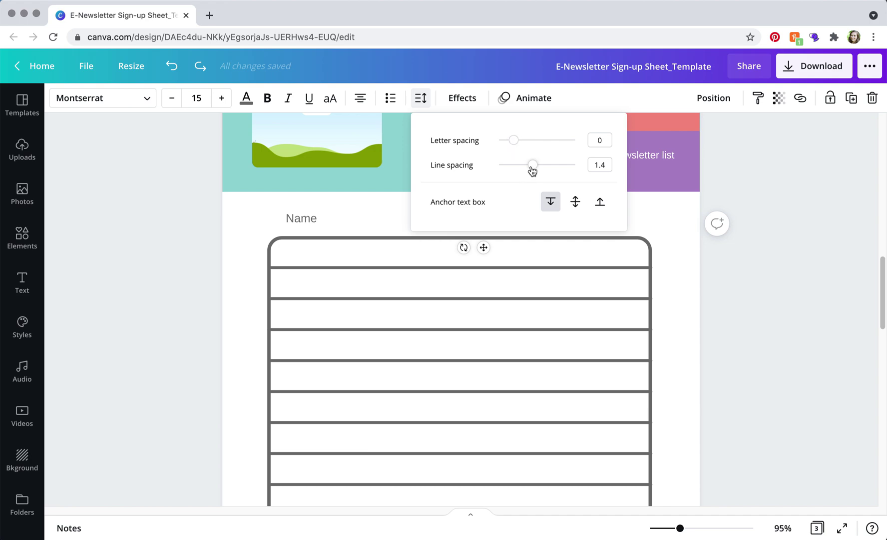
left_click(227, 229)
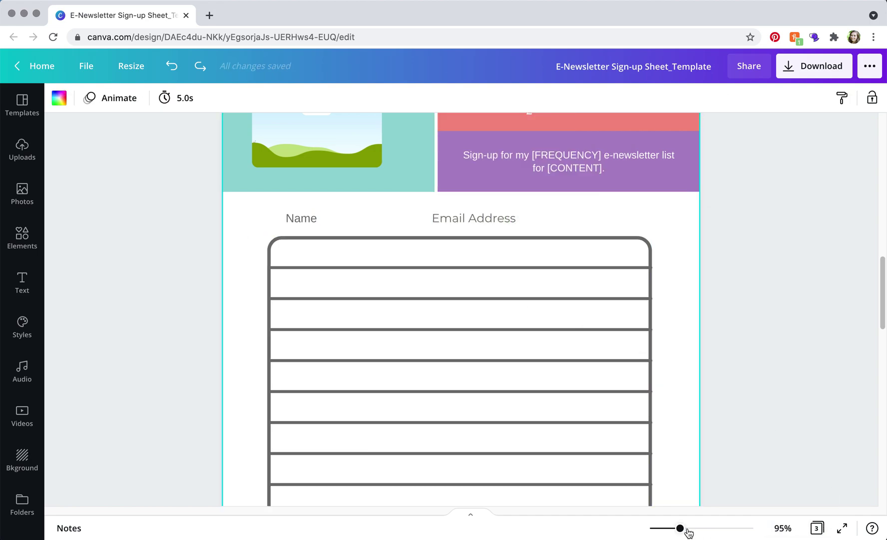
Zoom out to 48%, delete the placeholder landscape picture, and show the Upload media sources
left_click_drag(680, 528, 664, 528)
scroll(556, 359, "down", 1)
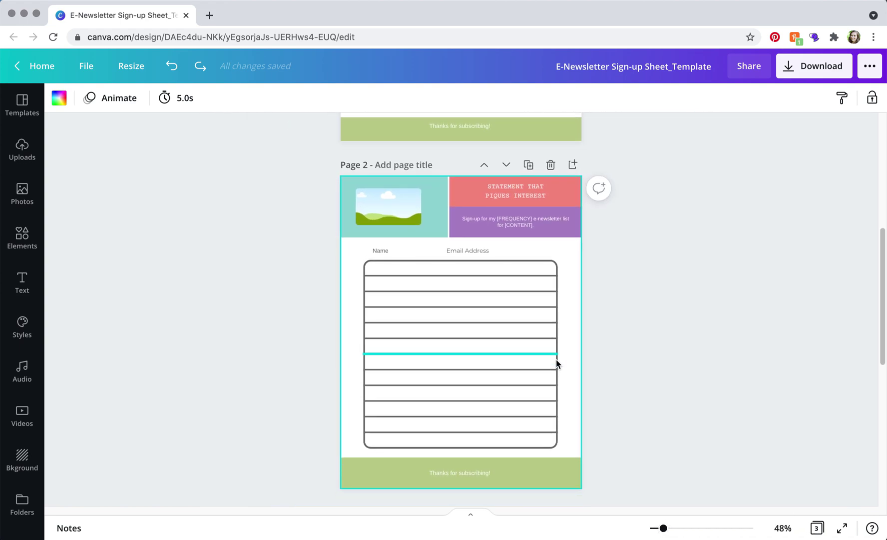
left_click(390, 202)
left_click_drag(388, 200, 393, 199)
key("Delete")
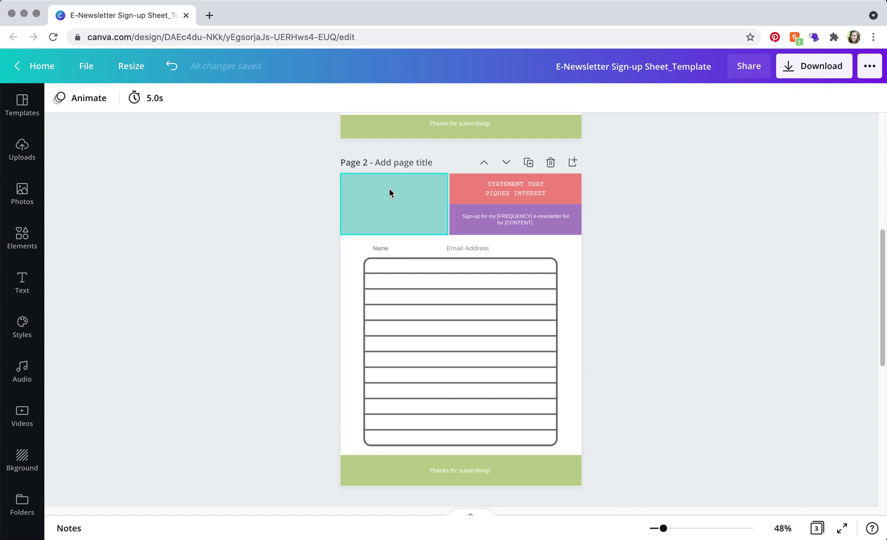
left_click(33, 155)
left_click(124, 138)
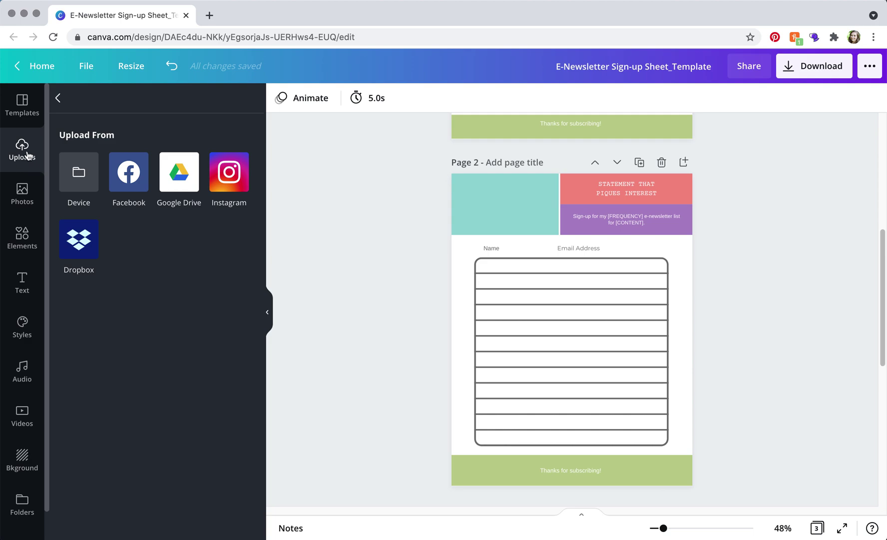
Add the uploaded script logo to page 2 and shrink it into the teal header block
left_click(57, 98)
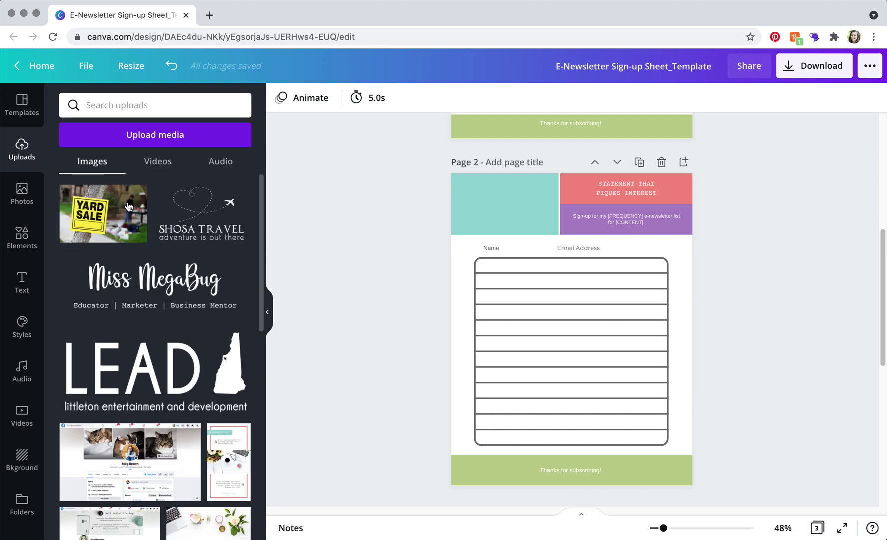
left_click(150, 282)
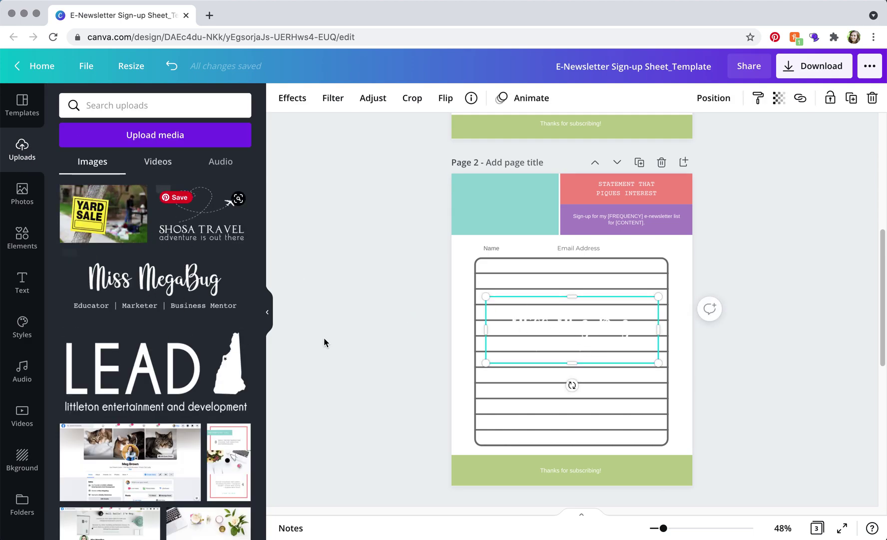
left_click(267, 311)
left_click_drag(463, 322, 436, 197)
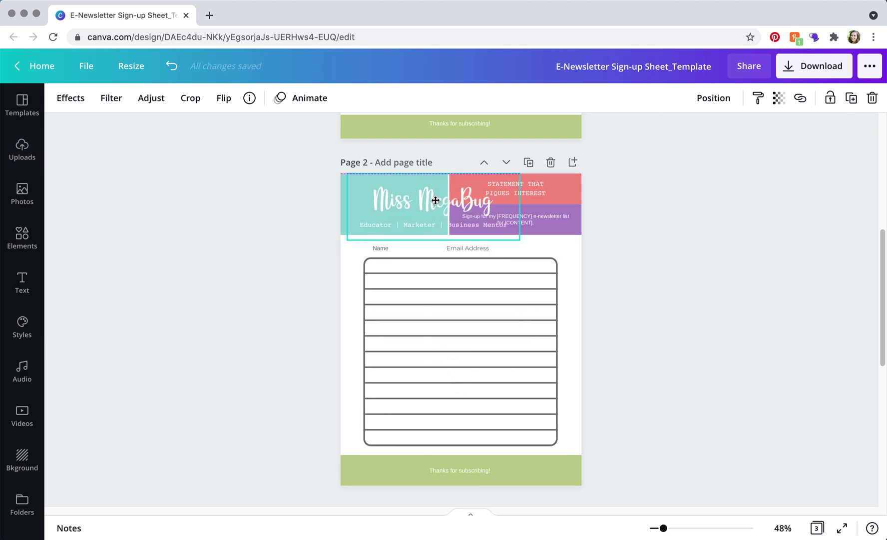
left_click_drag(516, 244, 394, 212)
left_click(698, 302)
scroll(707, 312, "up", 1)
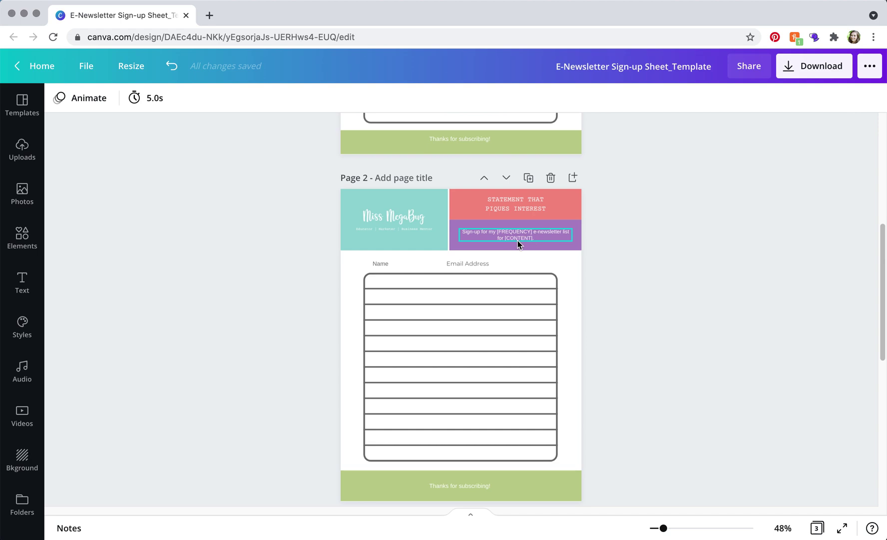
Scroll up to page 1, then back down through page 2 to the bottom of page 3
scroll(683, 345, "up", 3)
scroll(683, 345, "up", 3)
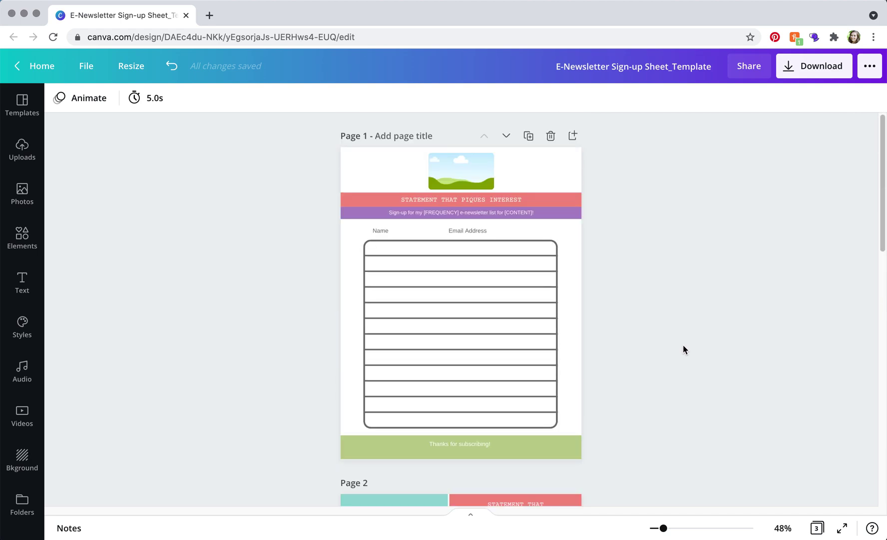
scroll(742, 387, "down", 9)
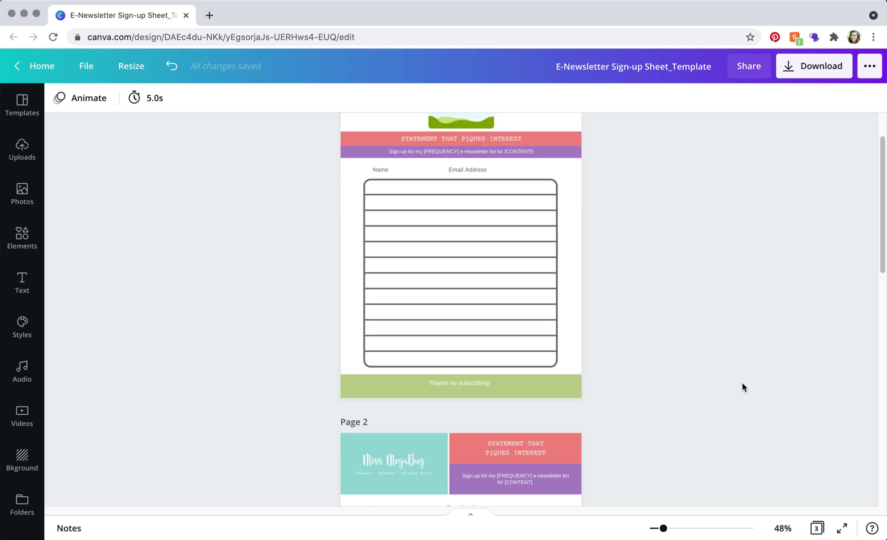
scroll(742, 386, "down", 4)
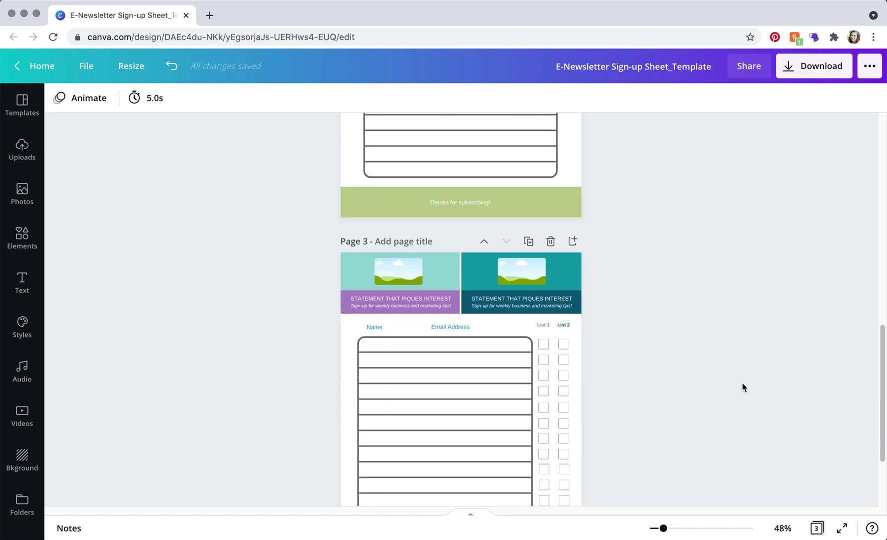